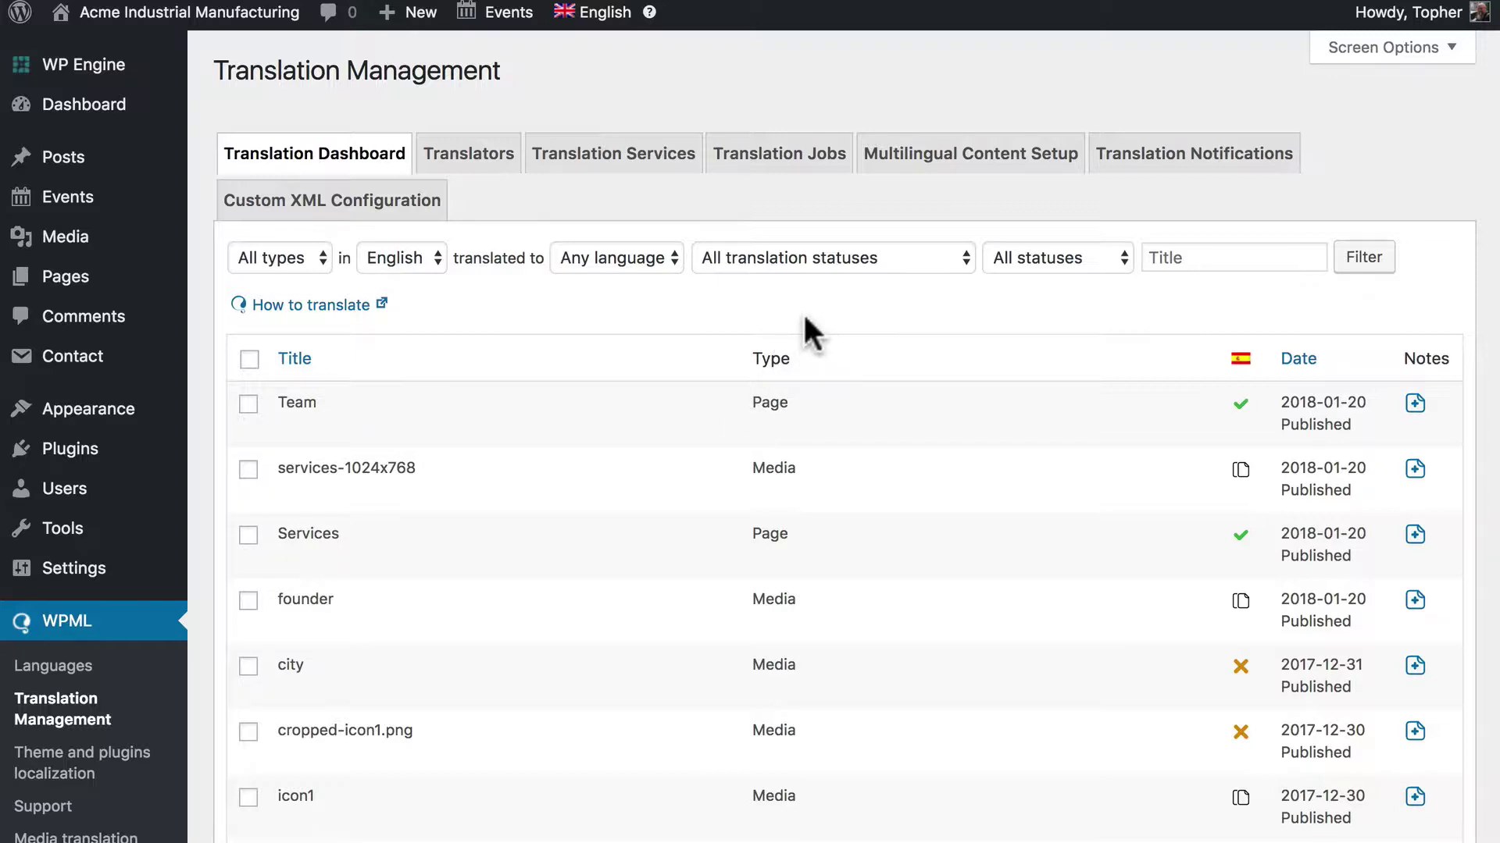
Filter the content dashboard to show only Posts
{"action": "left_click", "coordinate": [292, 255]}
{"action": "left_click", "coordinate": [274, 278]}
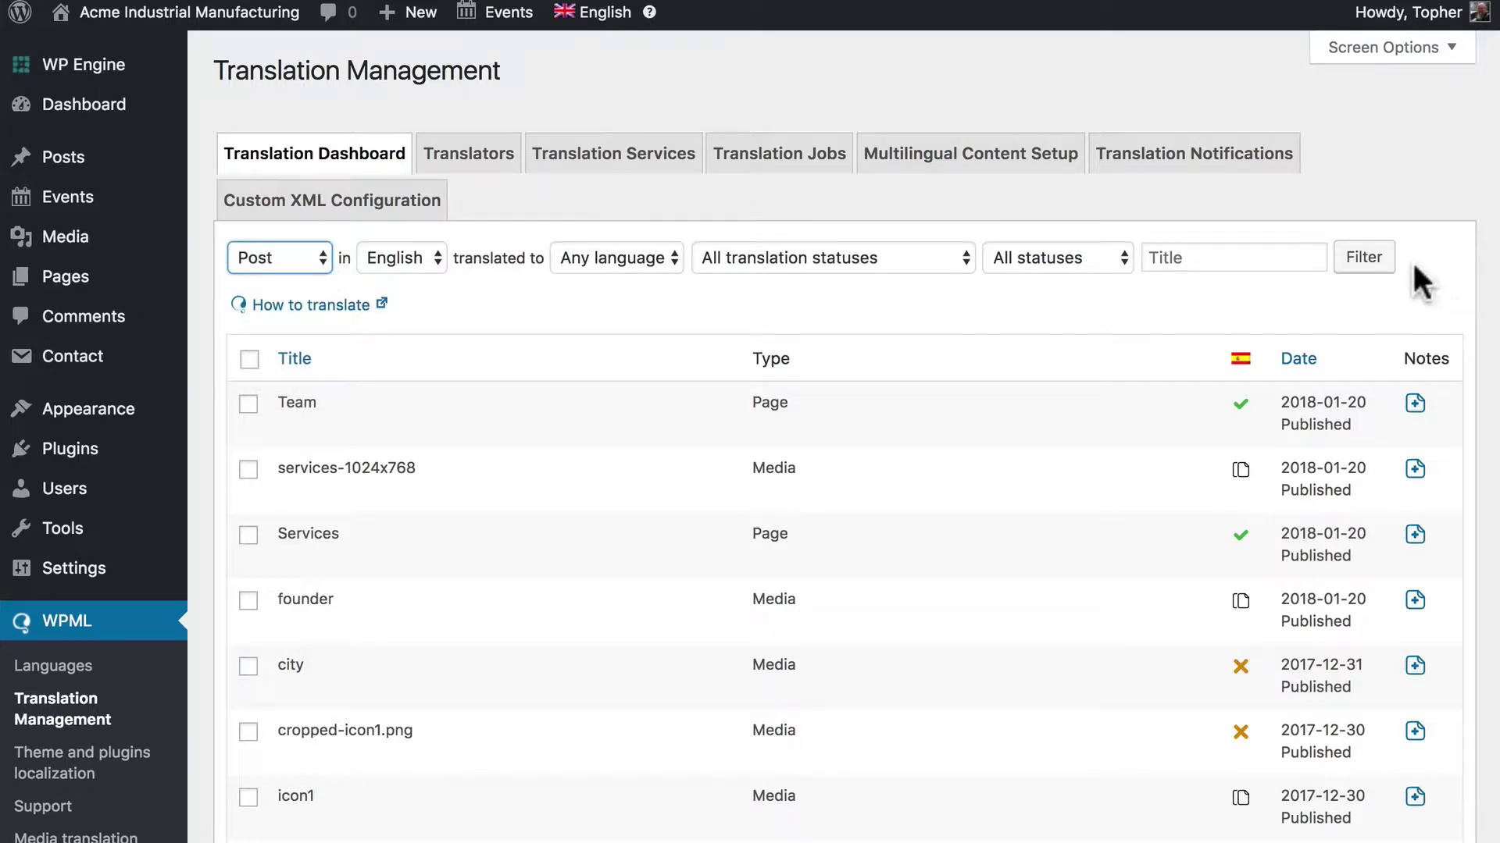
{"action": "left_click", "coordinate": [1379, 266]}
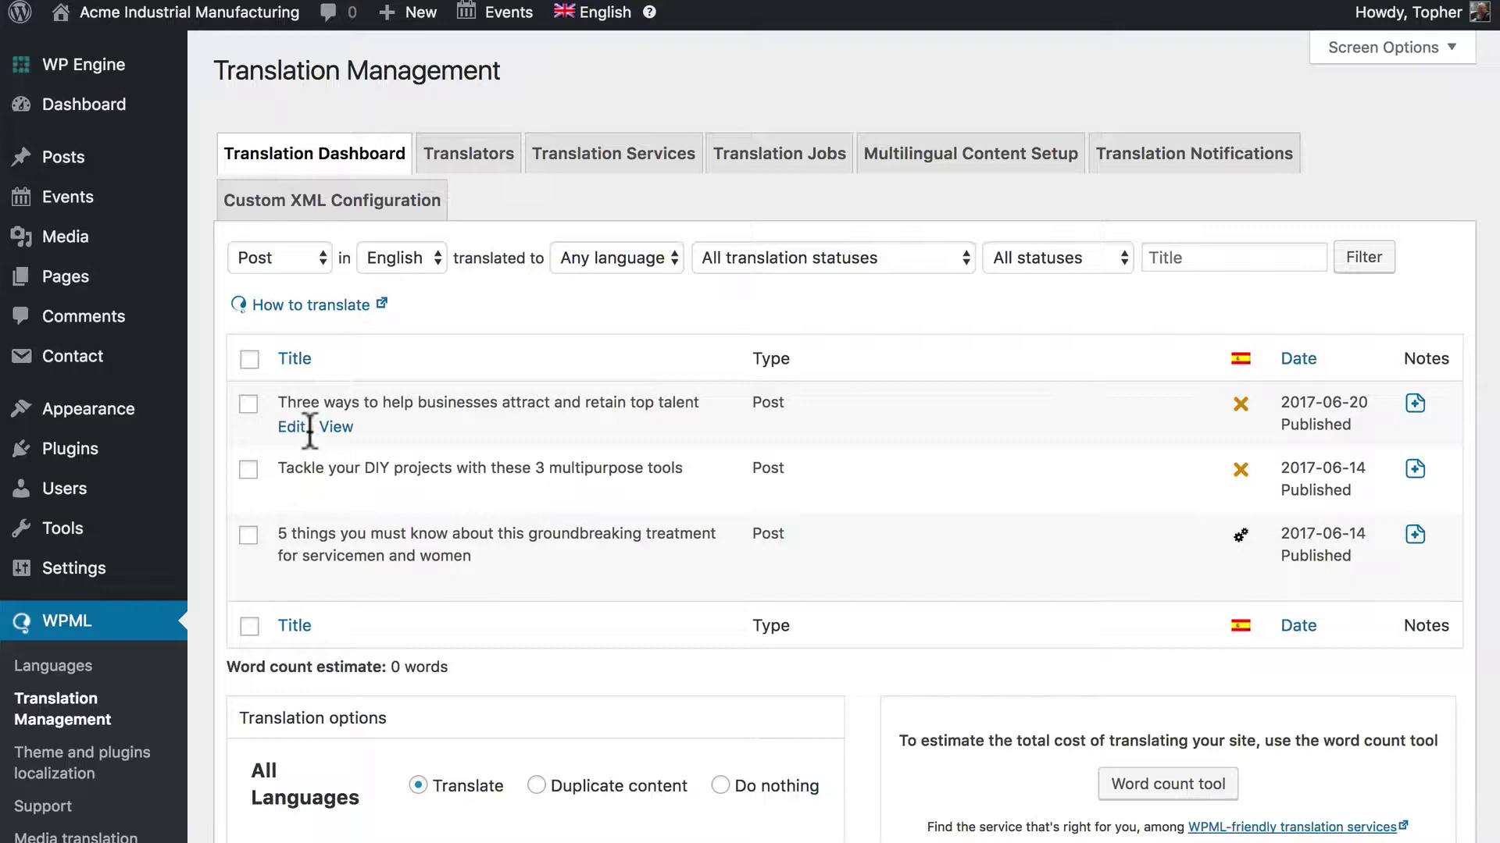
Add the 'Three ways to help businesses attract and retain top talent' post to the translation basket
{"action": "left_click", "coordinate": [248, 405]}
{"action": "scroll", "coordinate": [473, 418], "scroll_direction": "down", "scroll_amount": 4}
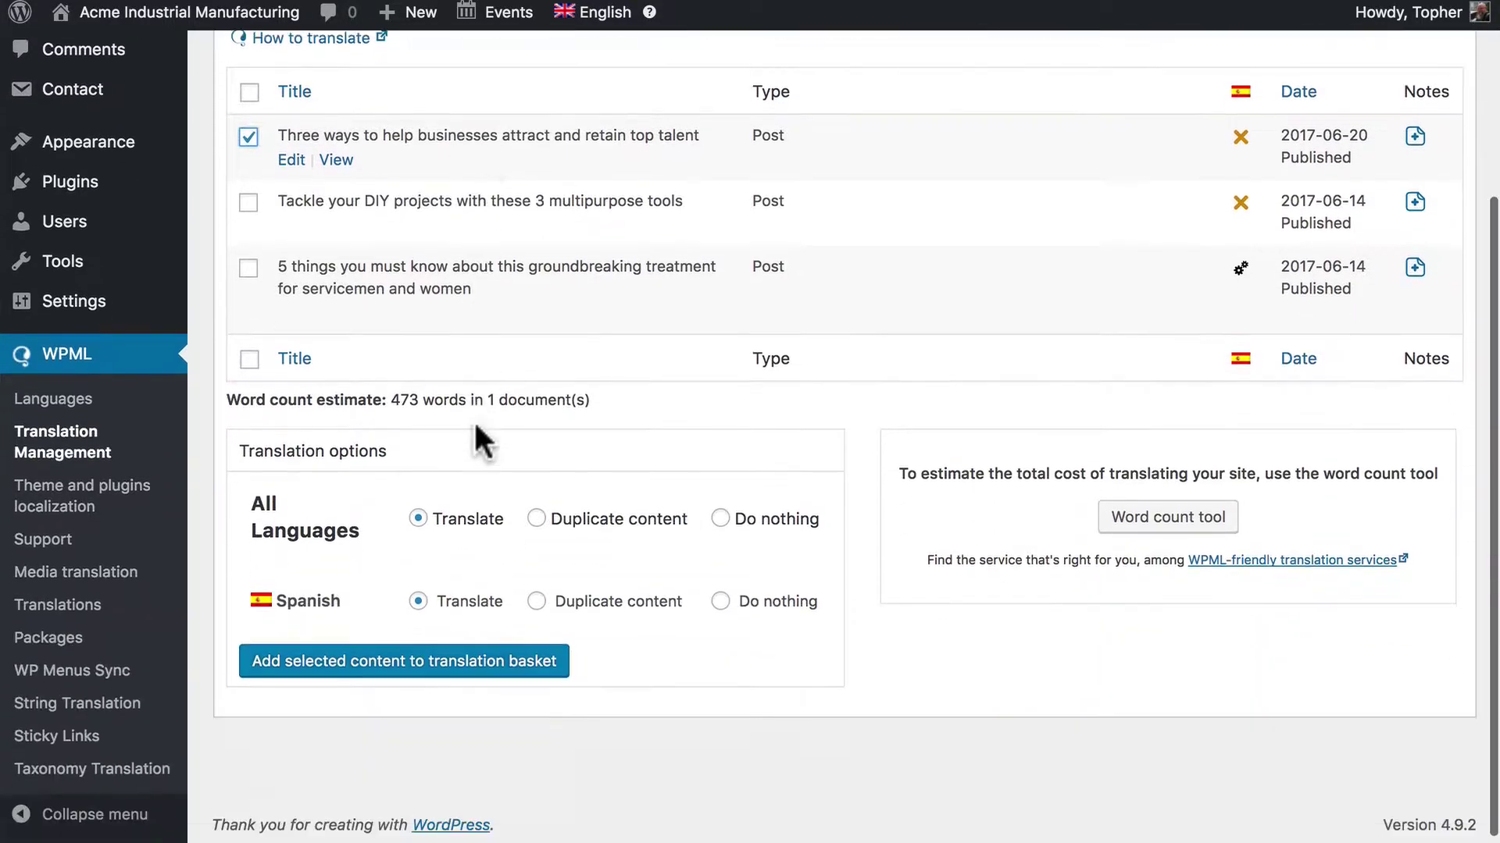
{"action": "left_click", "coordinate": [419, 660]}
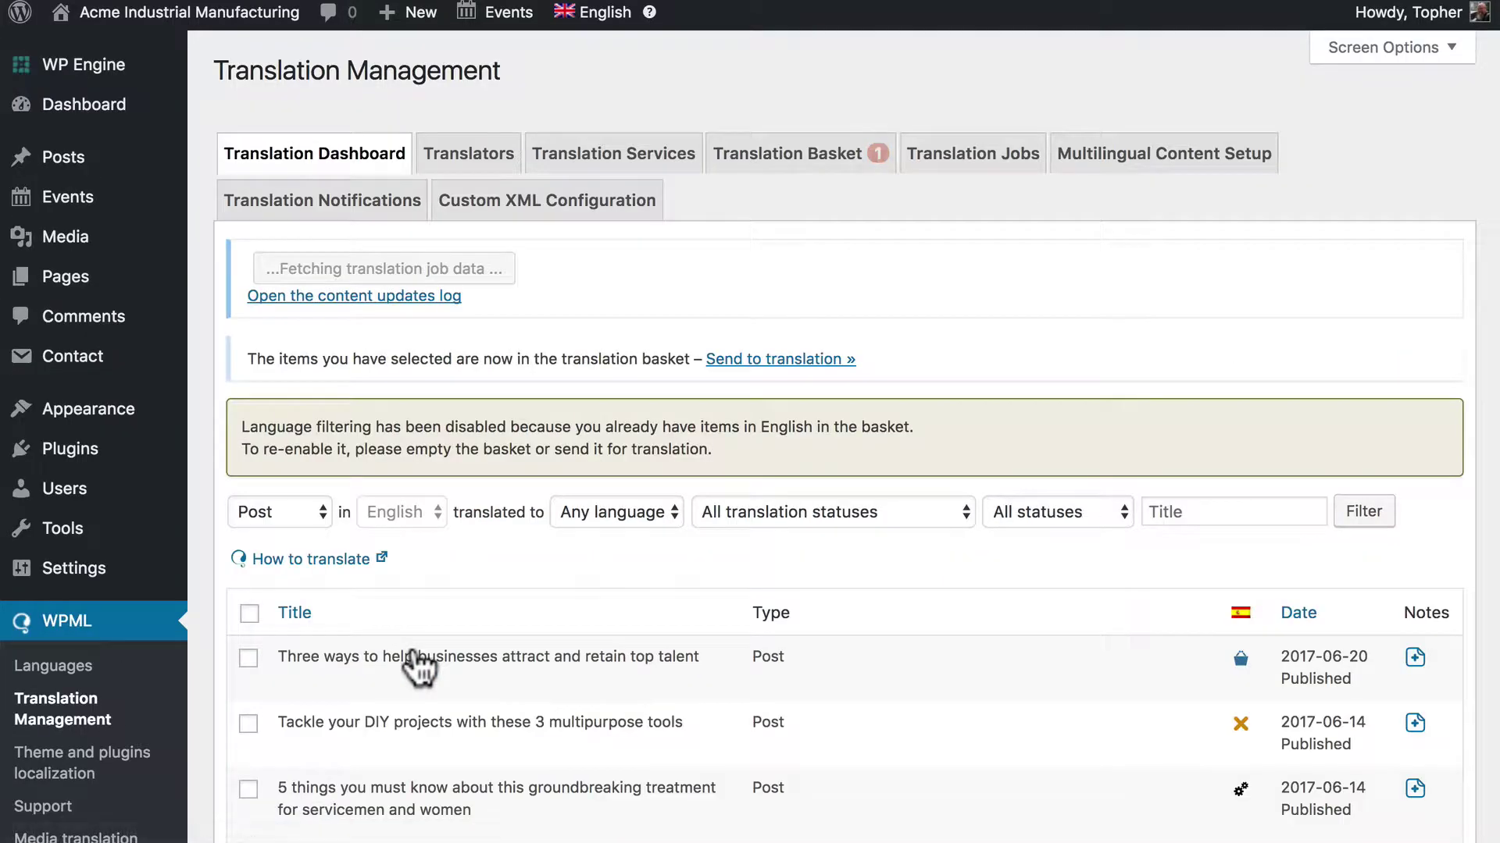
In the translation basket, keep Acclaro as Spanish translator and set the deadline to 2018-01-30
{"action": "left_click", "coordinate": [791, 158]}
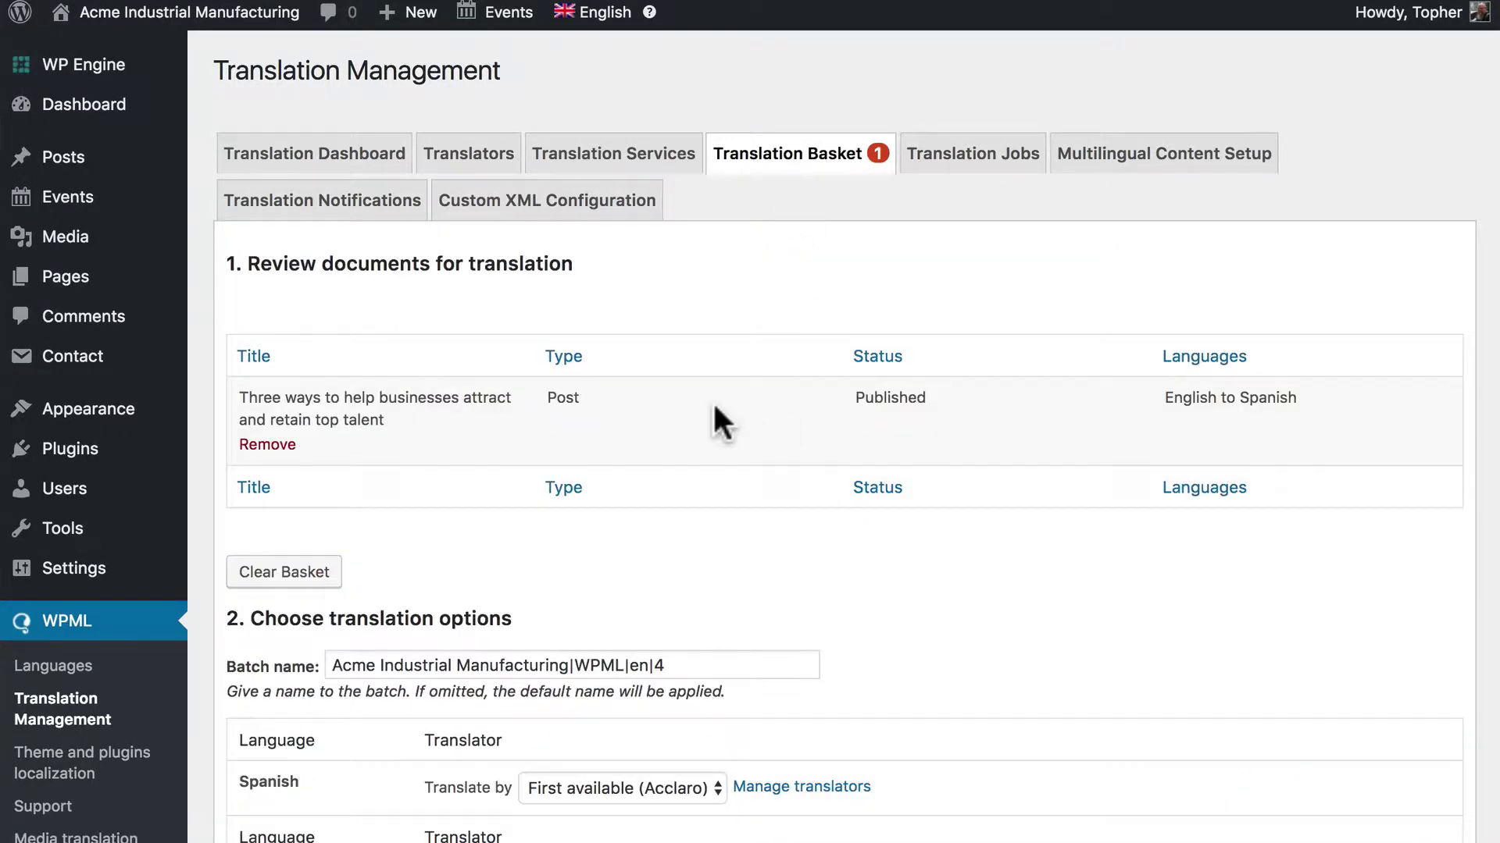
{"action": "scroll", "coordinate": [713, 400], "scroll_direction": "down", "scroll_amount": 5}
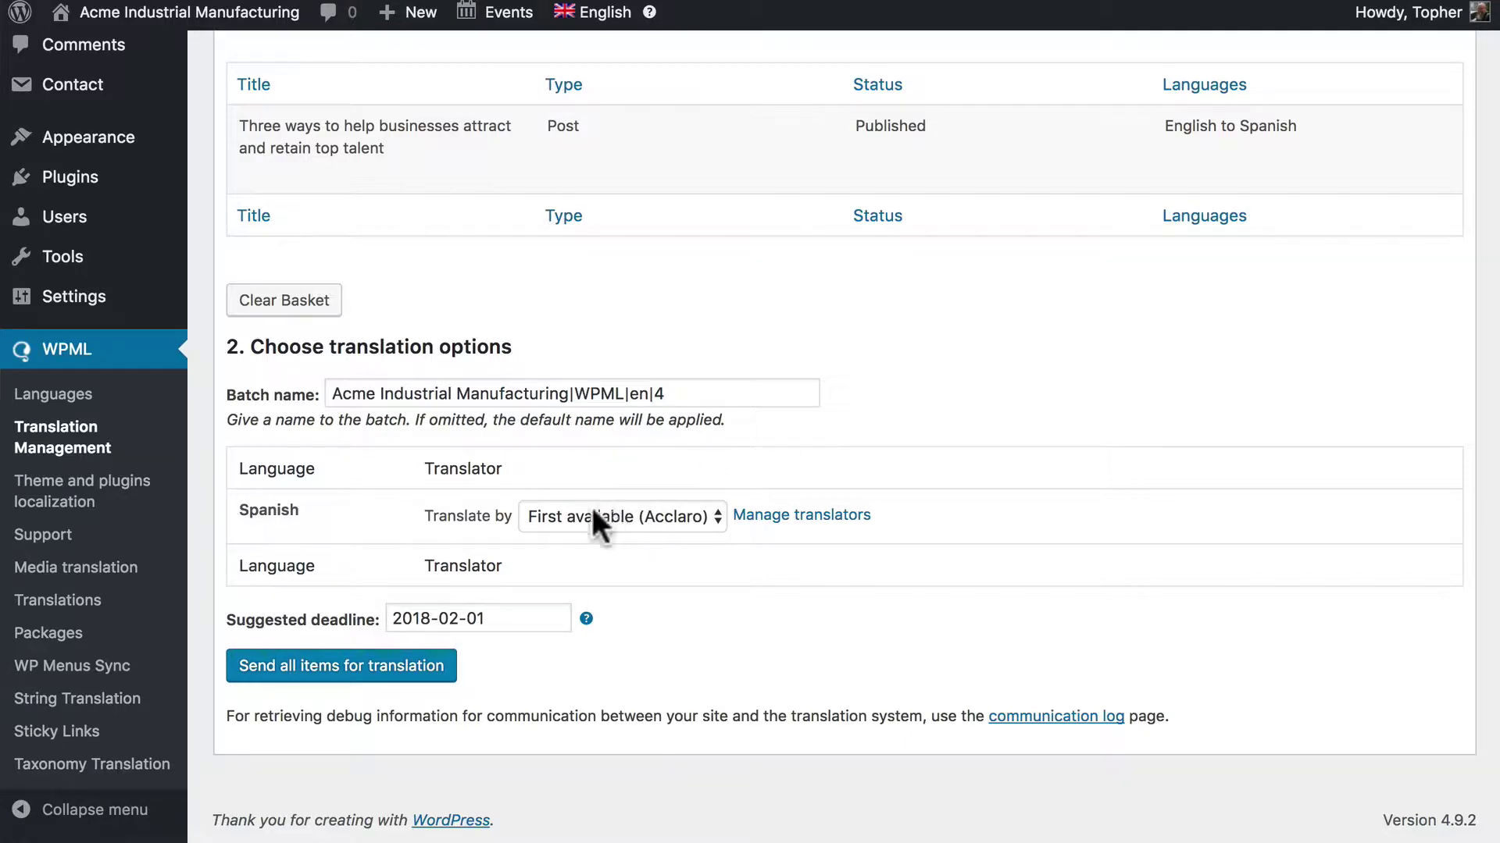
{"action": "left_click", "coordinate": [590, 528]}
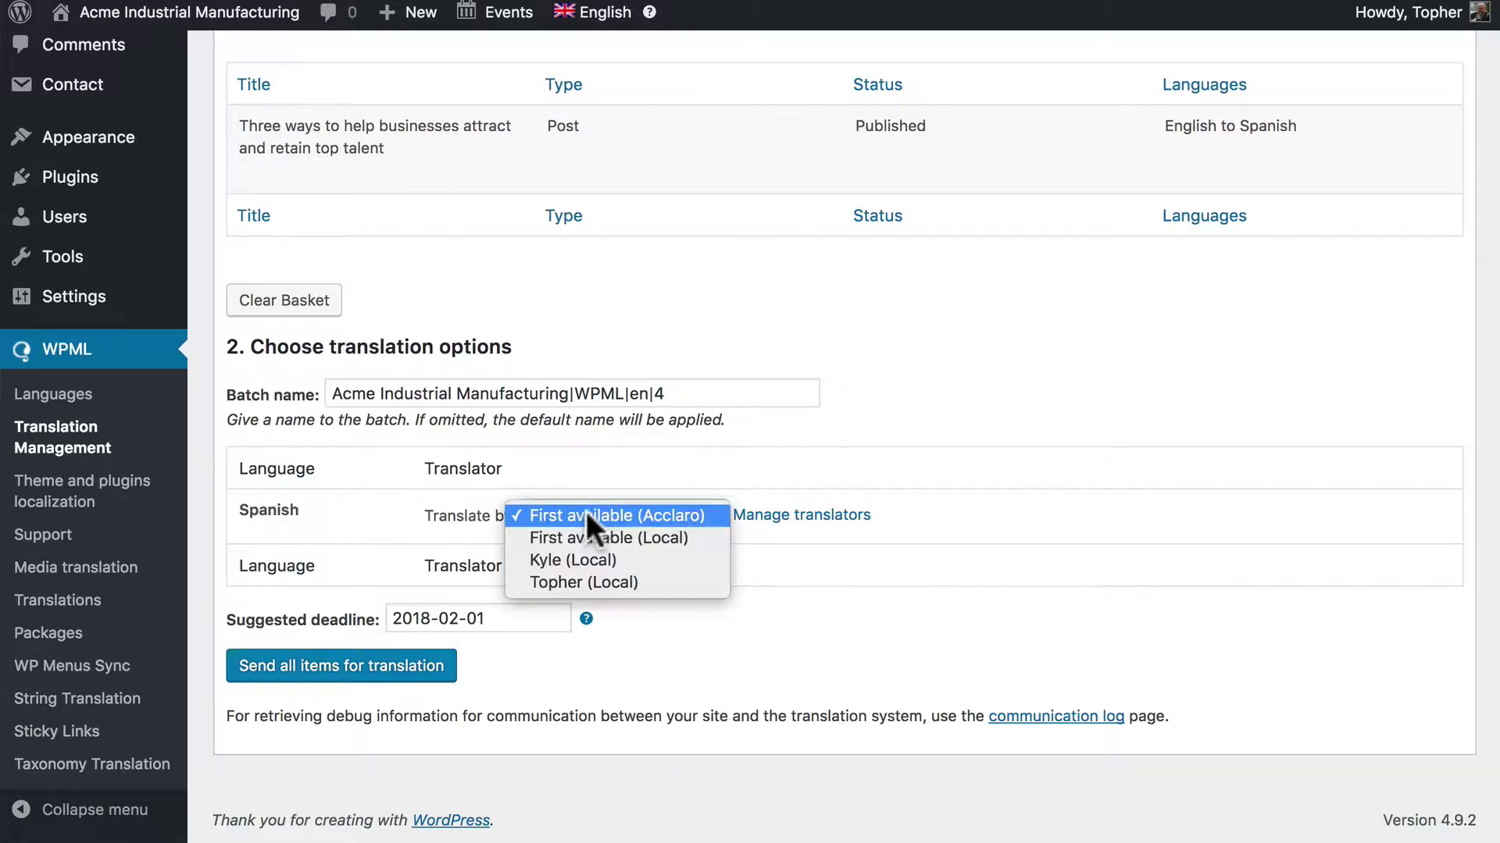
{"action": "left_click", "coordinate": [651, 514]}
{"action": "left_click", "coordinate": [478, 619]}
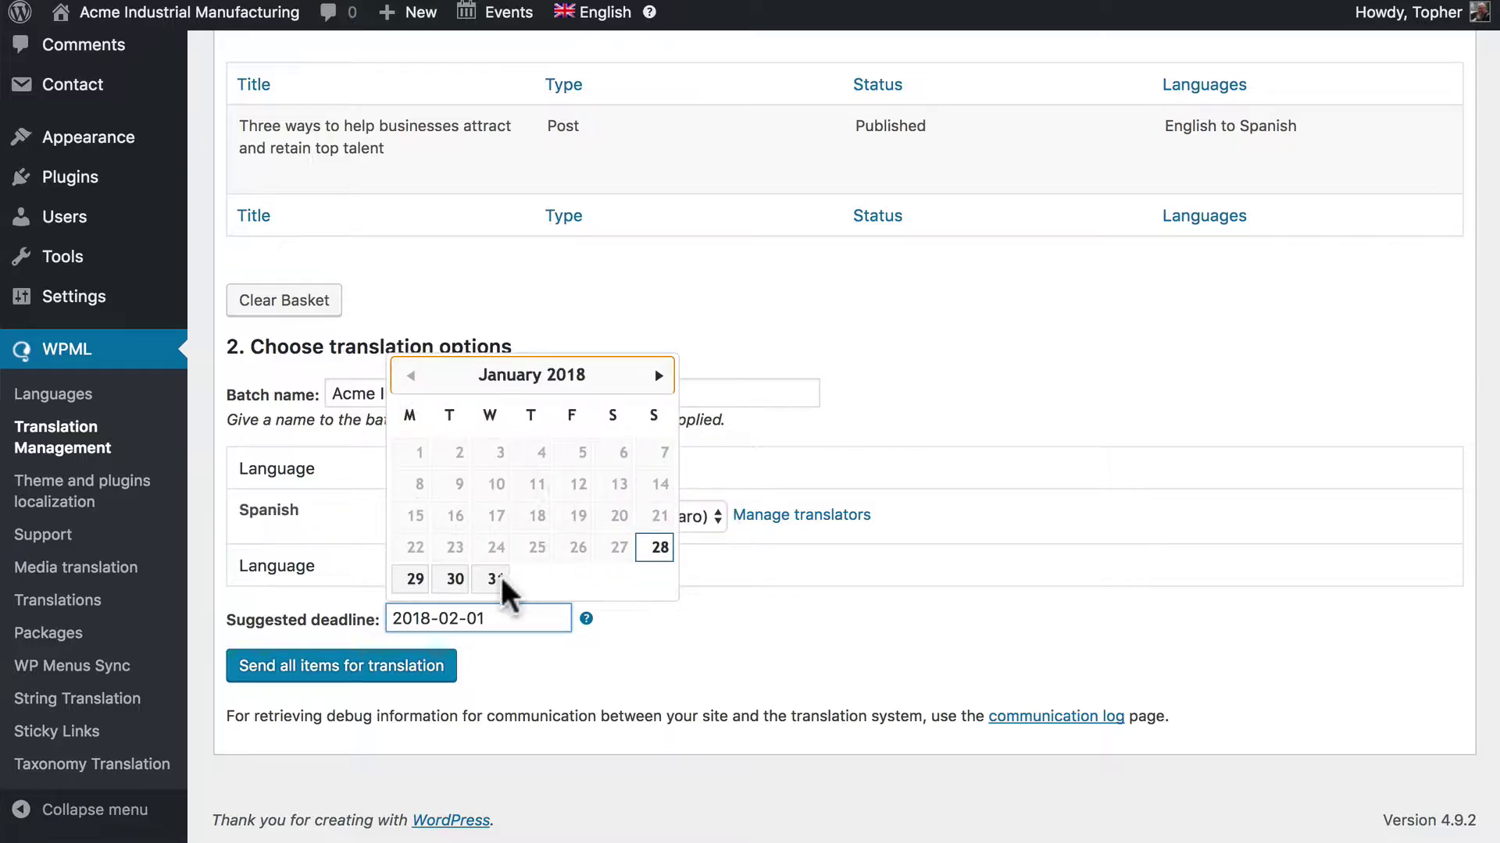
{"action": "left_click", "coordinate": [457, 578]}
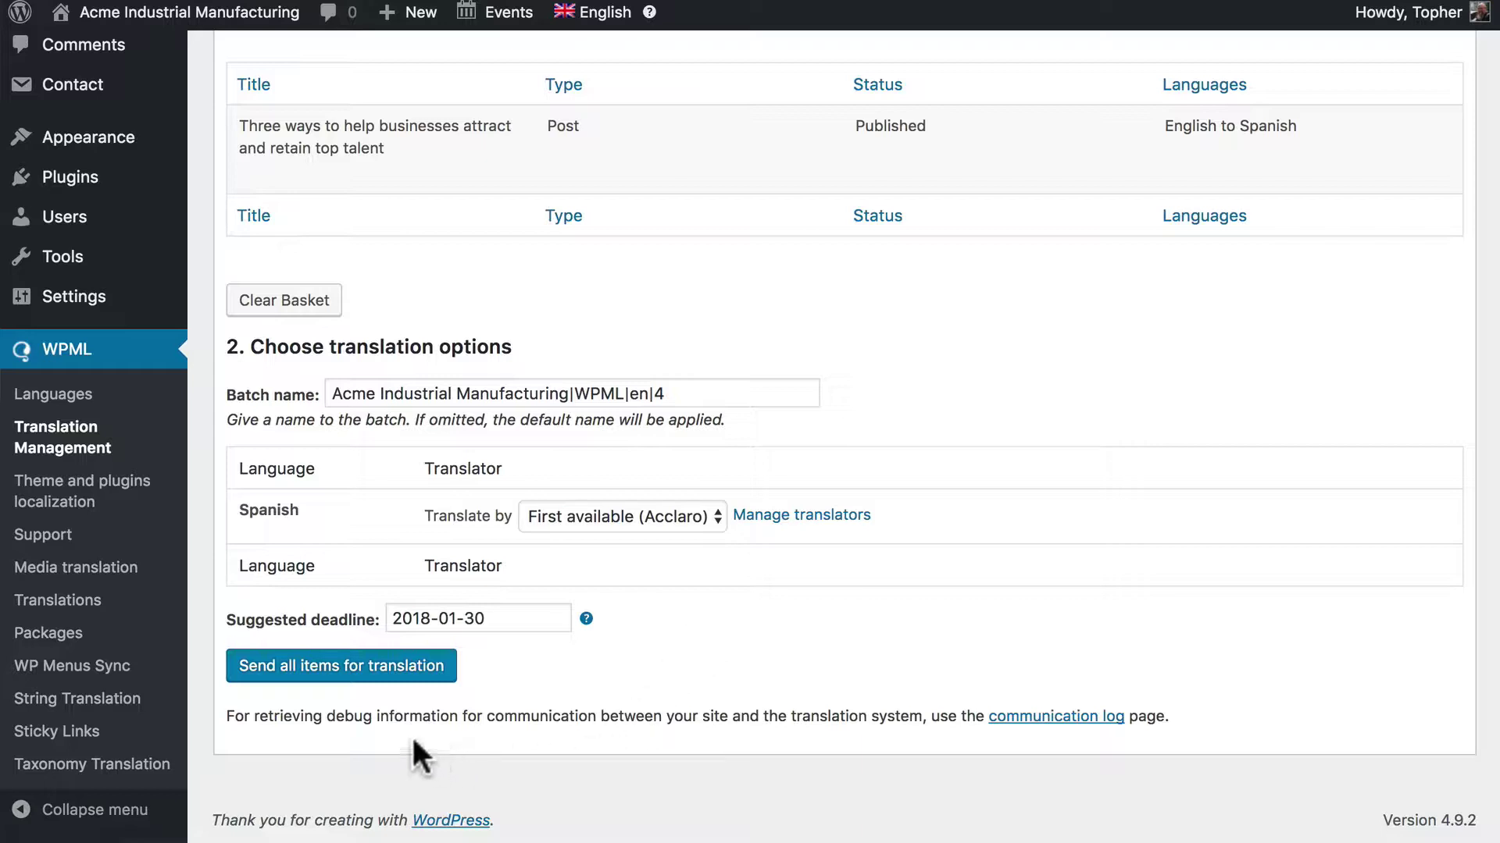
Send all basket items to Acclaro for translation
{"action": "left_click", "coordinate": [341, 672]}
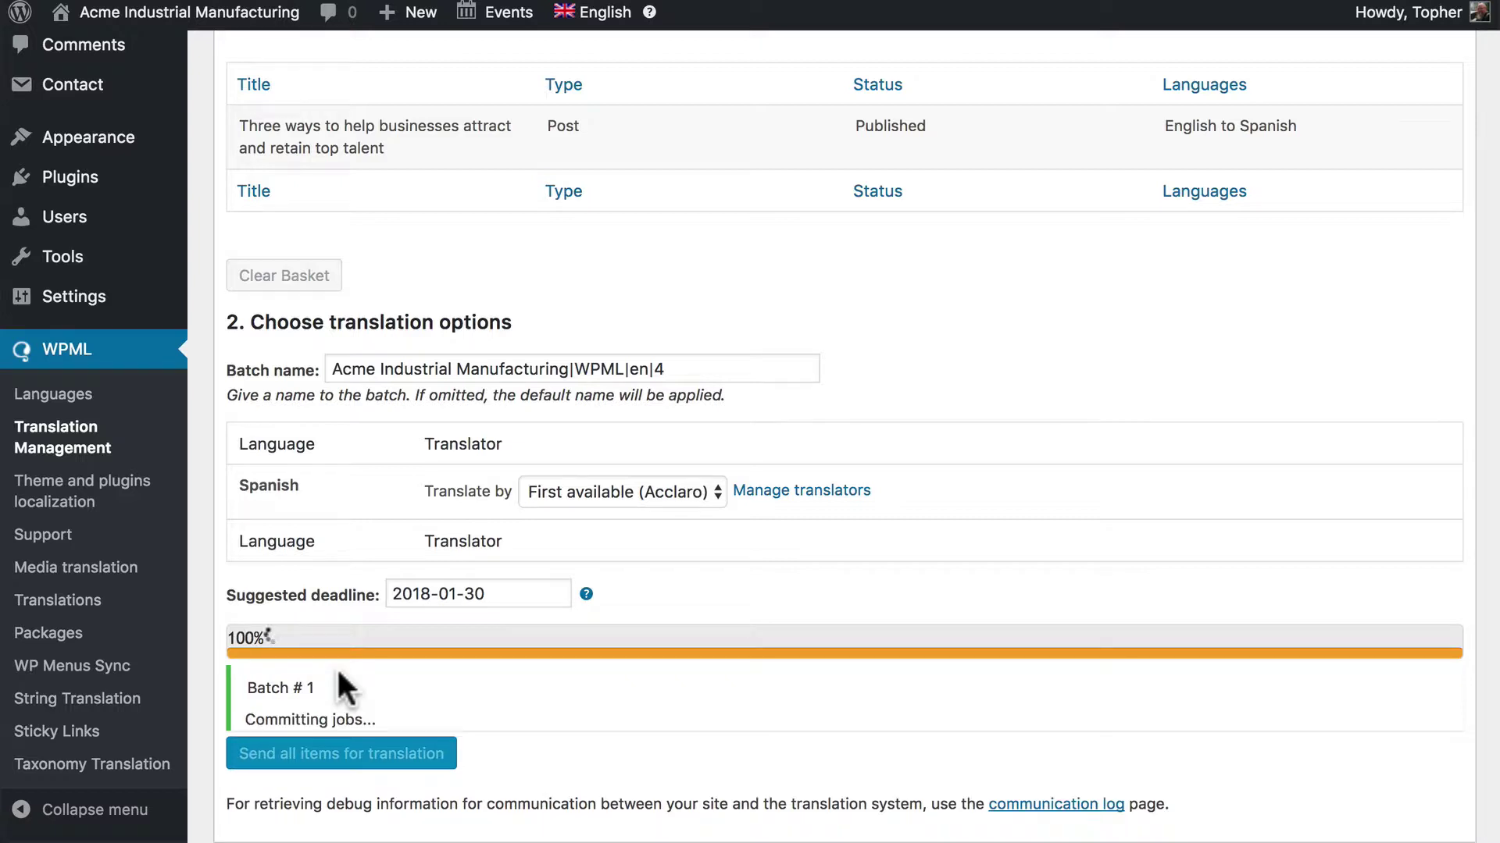
{"action": "scroll", "coordinate": [1009, 695], "scroll_direction": "down", "scroll_amount": 3}
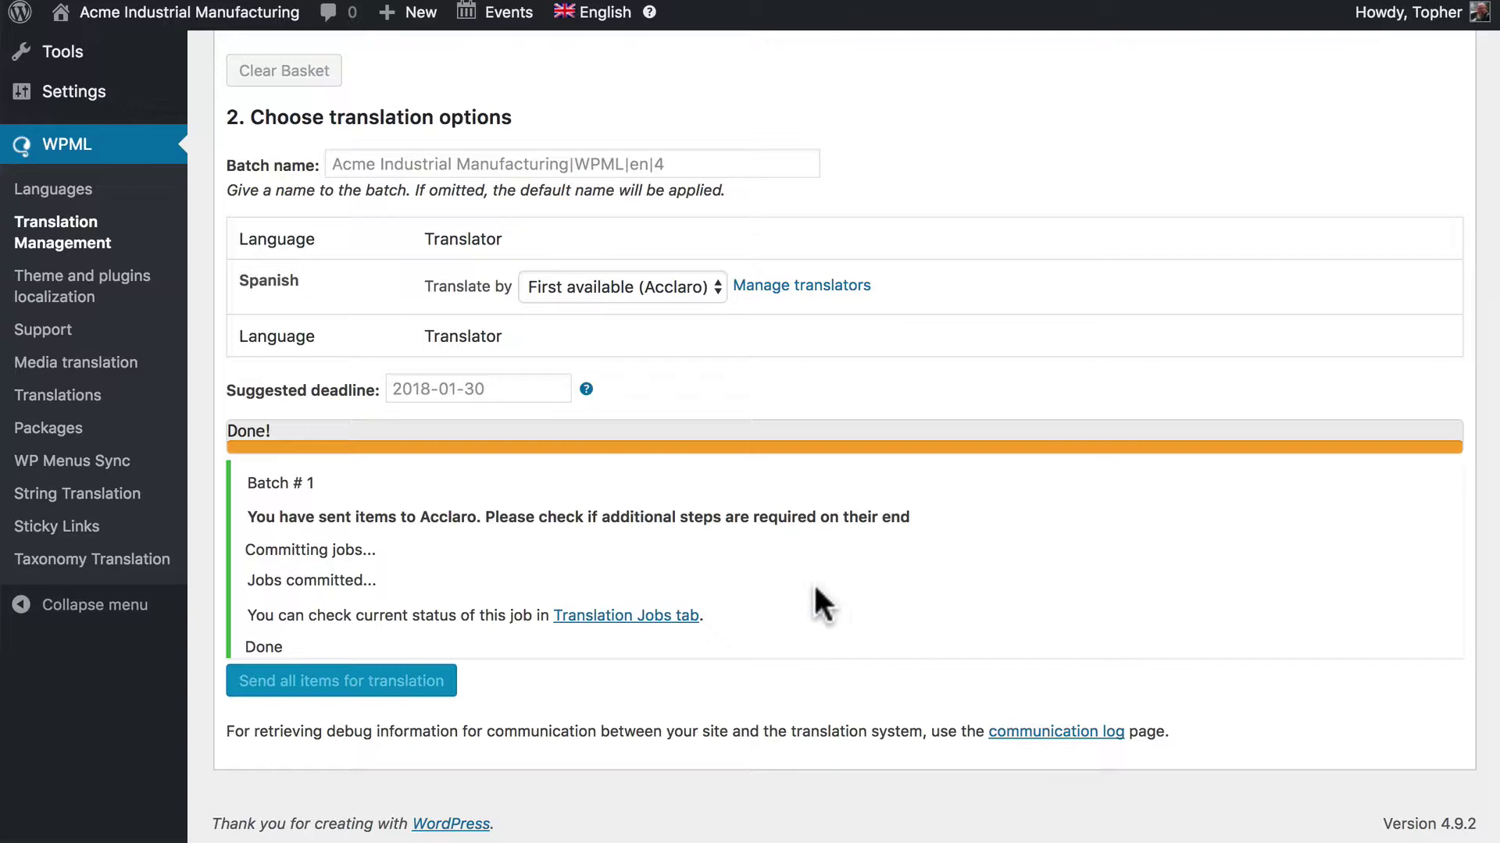
{"action": "scroll", "coordinate": [791, 586], "scroll_direction": "up", "scroll_amount": 6}
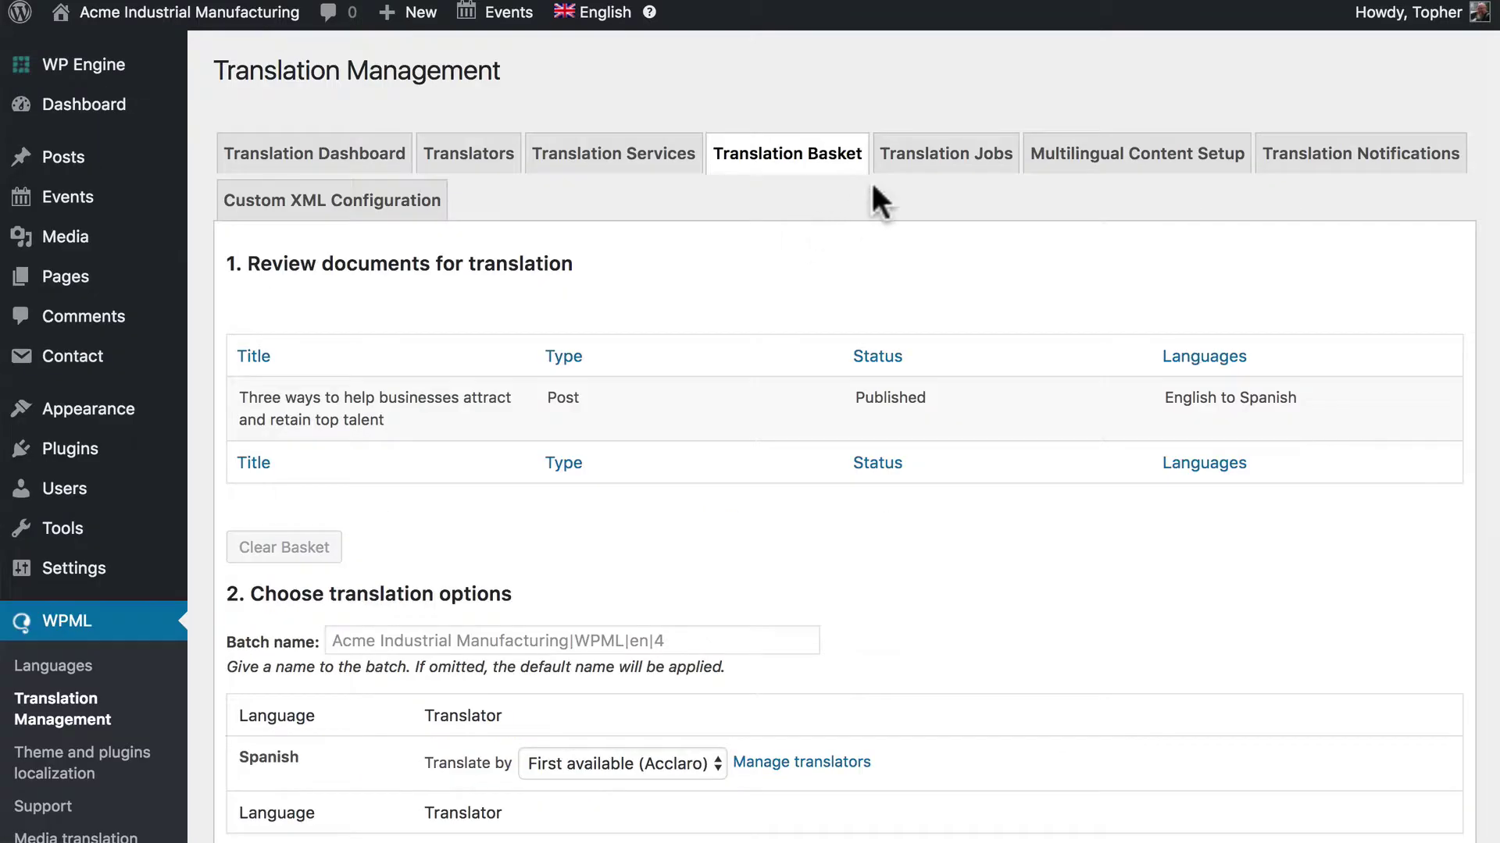
Check job 47's status in the Translation Jobs list
{"action": "left_click", "coordinate": [922, 156]}
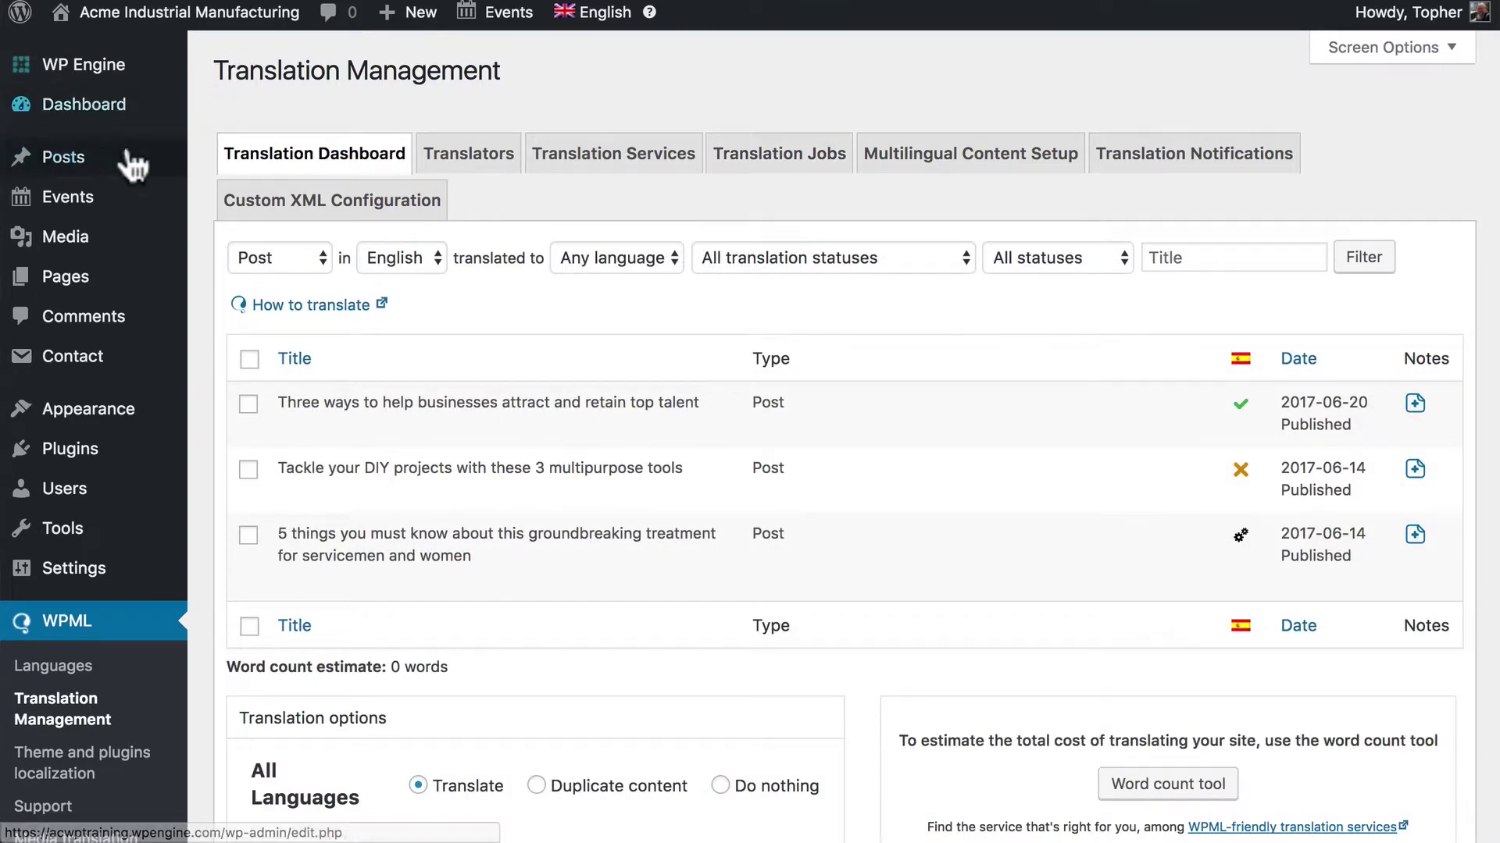
Show all posts filtered to Spanish only
{"action": "mouse_move", "coordinate": [106, 156]}
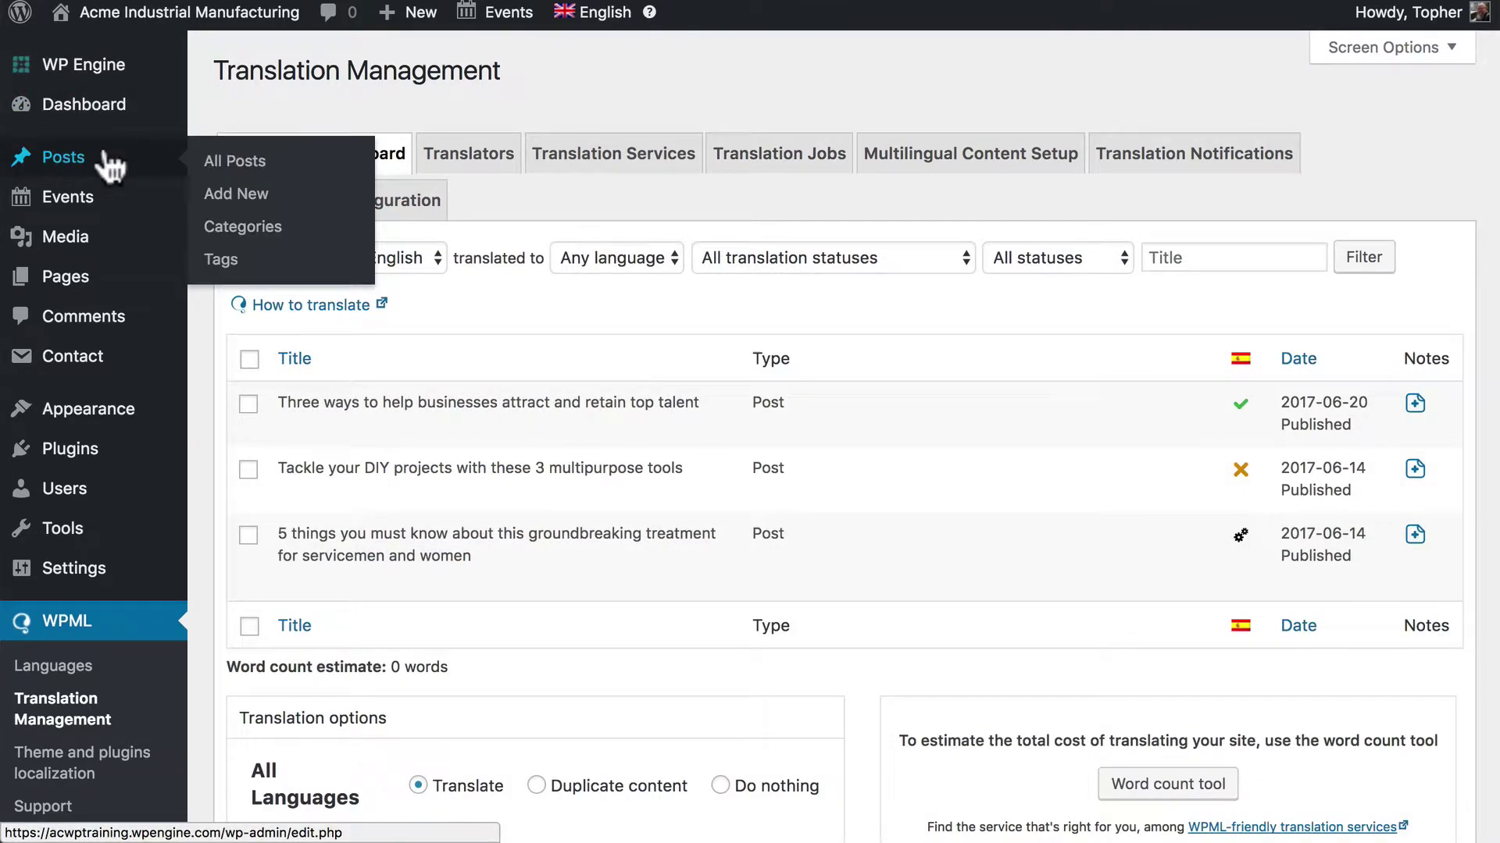
{"action": "left_click", "coordinate": [238, 163]}
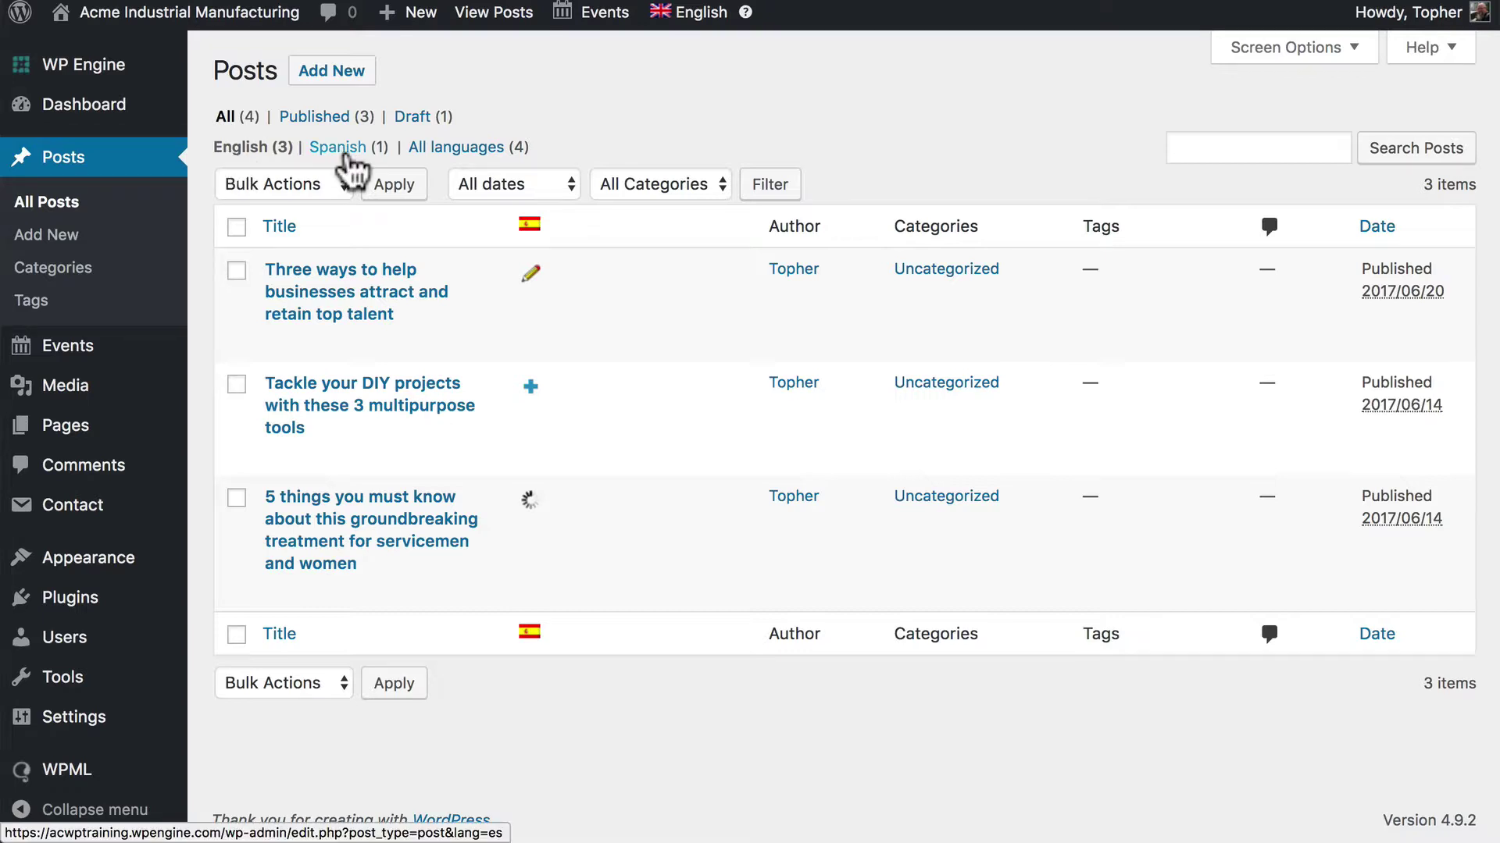
{"action": "left_click", "coordinate": [344, 153]}
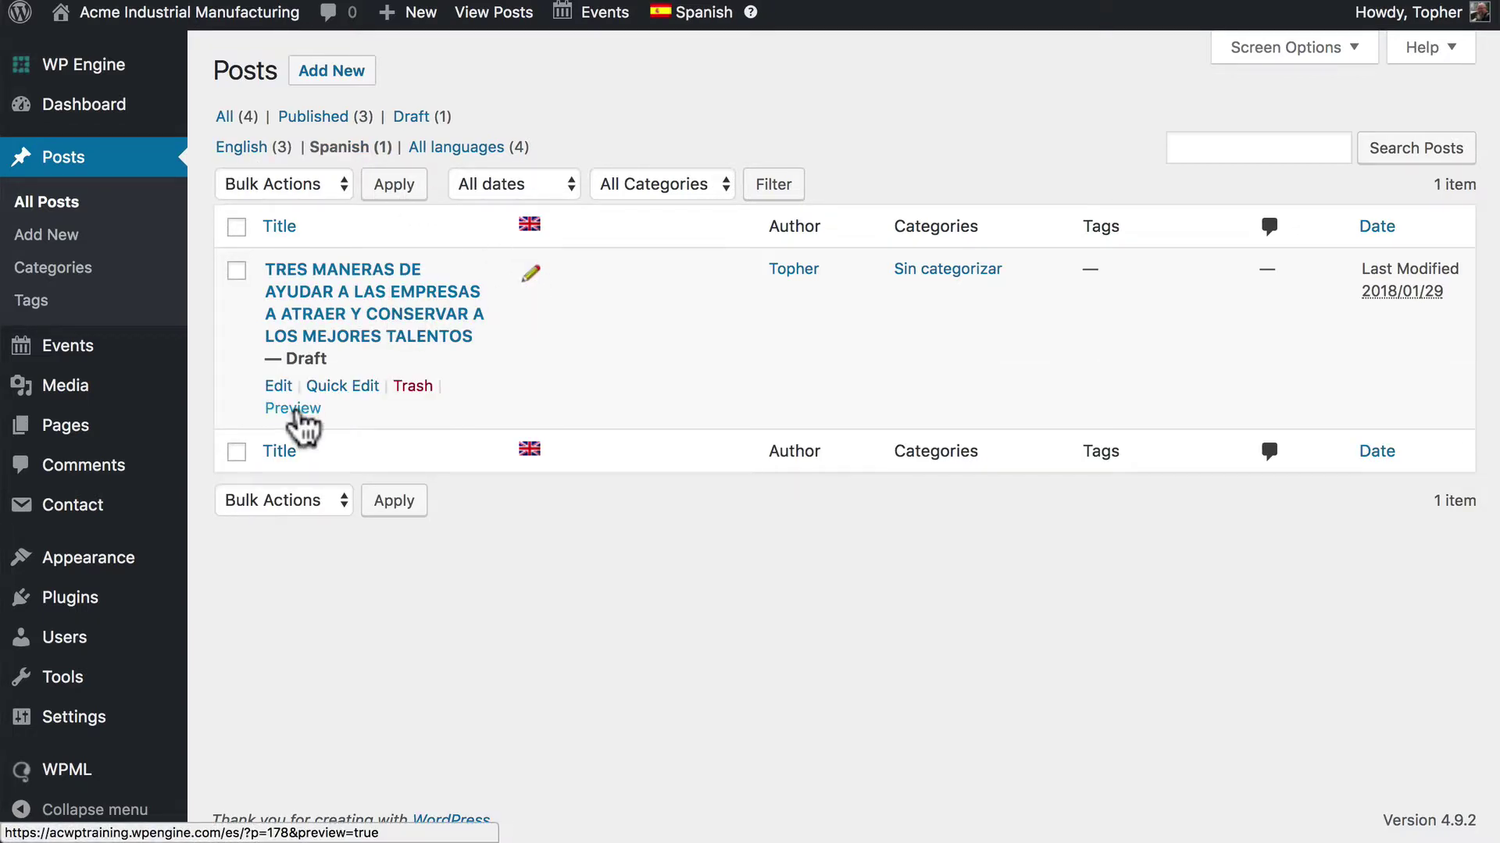
Preview the Spanish draft of the top-talent post, read it, then close the preview
{"action": "left_click", "coordinate": [295, 411]}
{"action": "scroll", "coordinate": [813, 570], "scroll_direction": "down", "scroll_amount": 12}
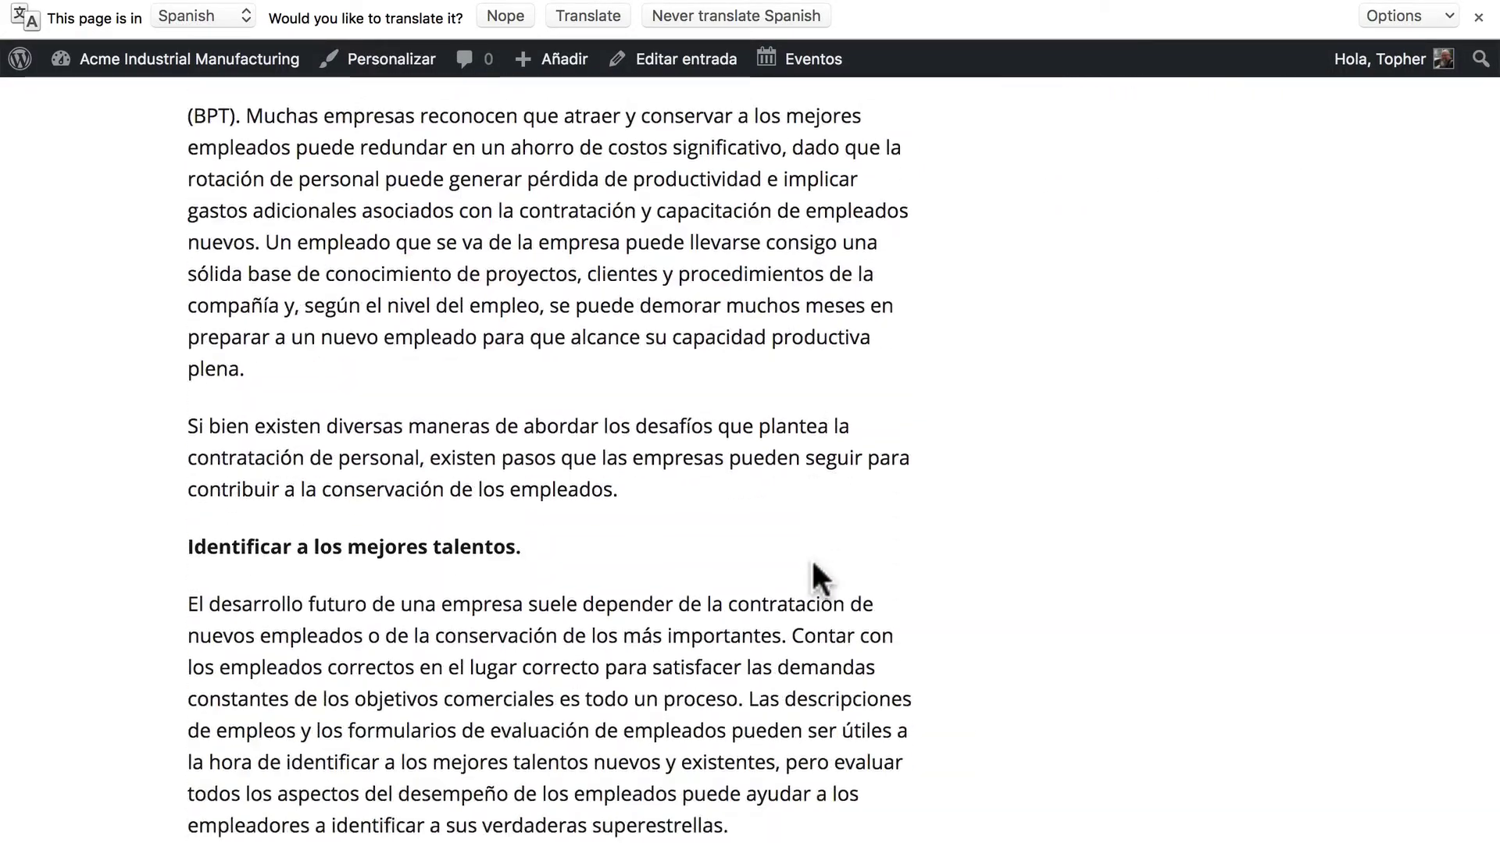
{"action": "scroll", "coordinate": [813, 564], "scroll_direction": "down", "scroll_amount": 20}
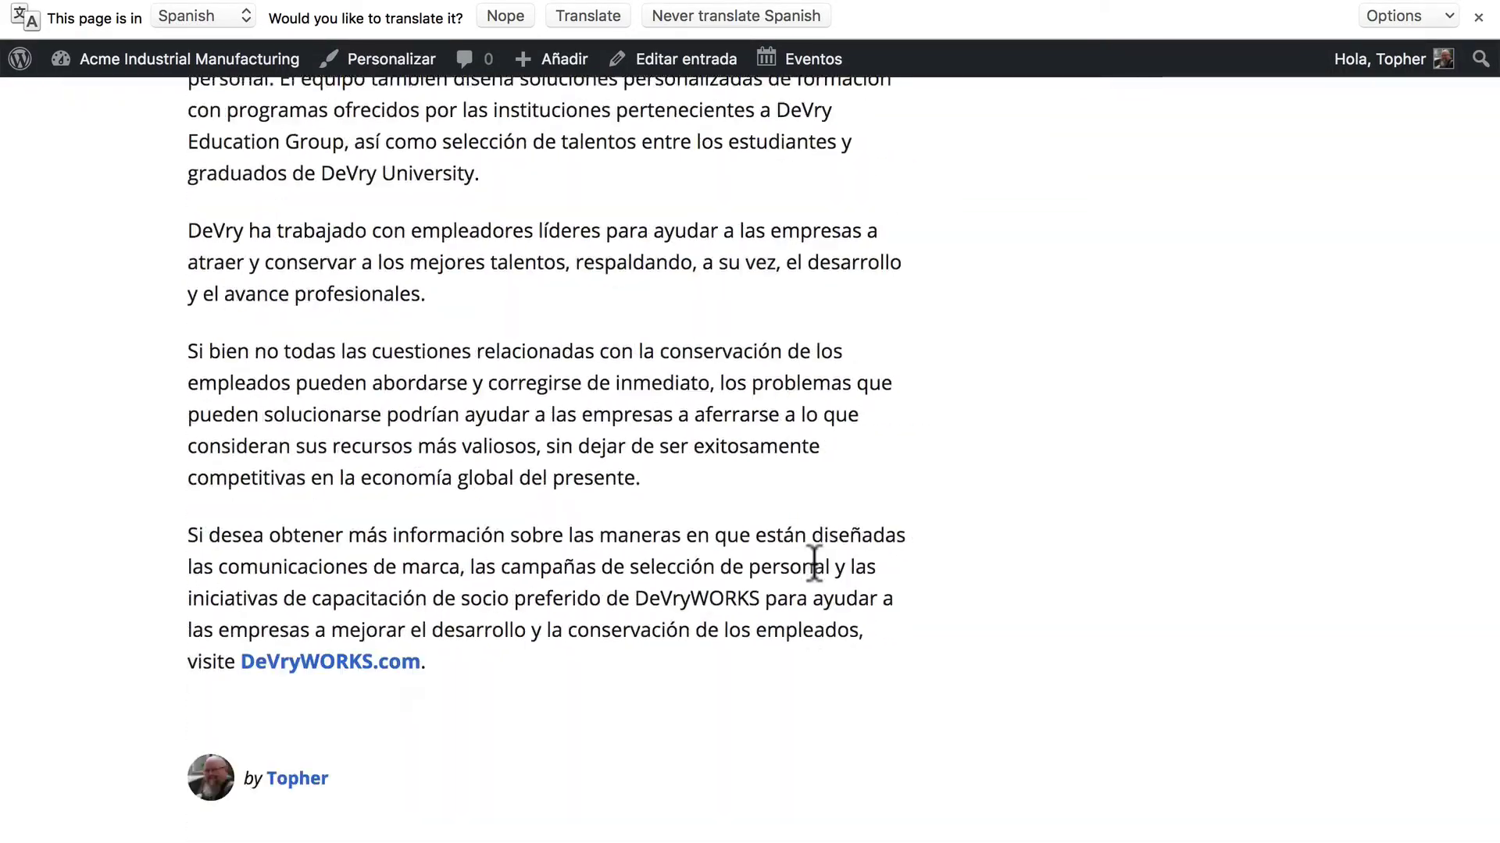
{"action": "scroll", "coordinate": [814, 564], "scroll_direction": "down", "scroll_amount": 5}
{"action": "scroll", "coordinate": [813, 576], "scroll_direction": "up", "scroll_amount": 20}
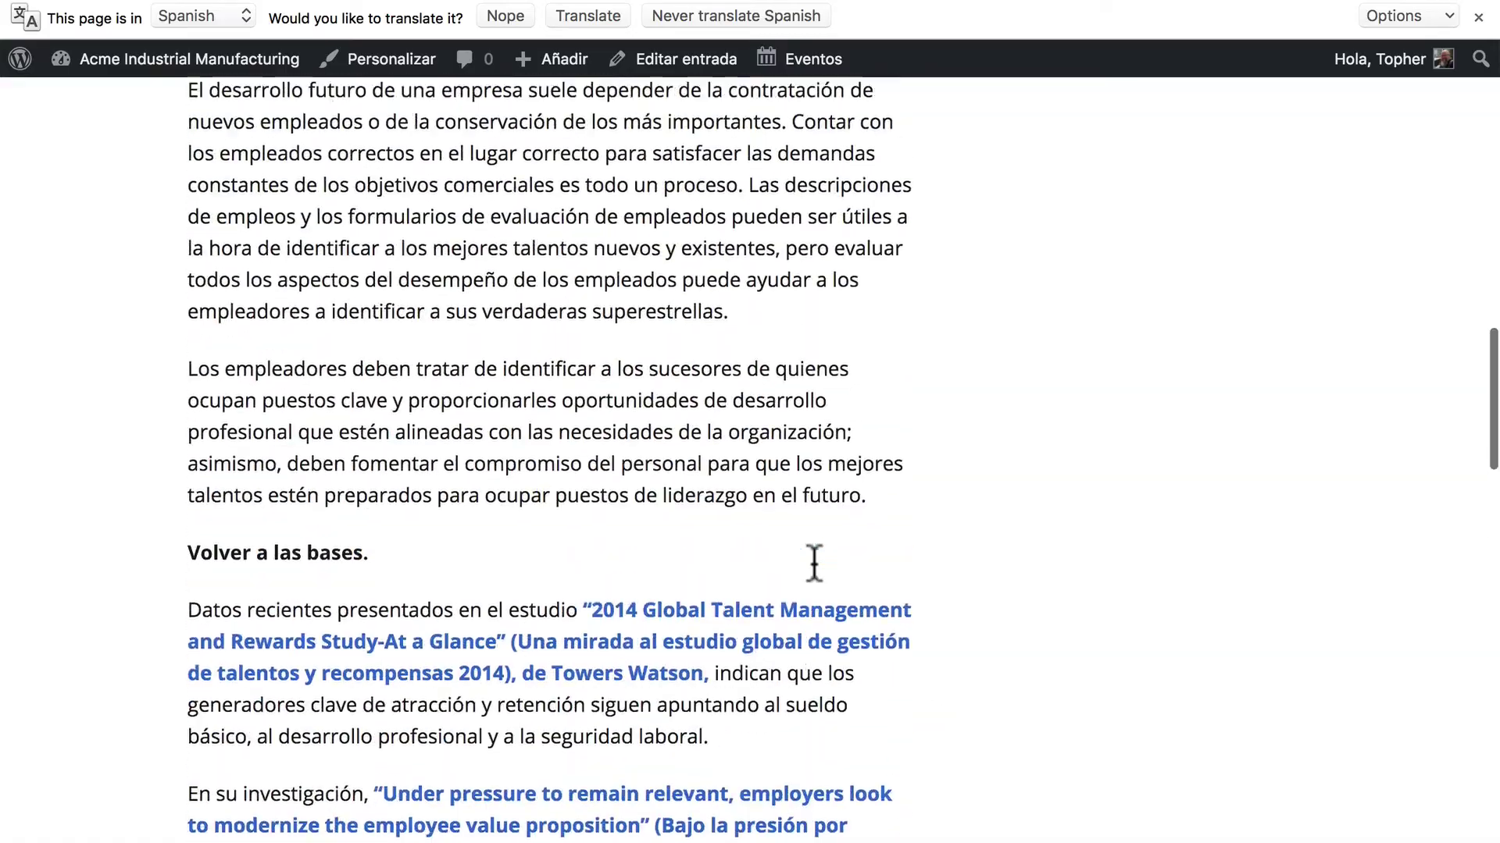
{"action": "scroll", "coordinate": [812, 564], "scroll_direction": "up", "scroll_amount": 15}
{"action": "key", "text": "super+w"}
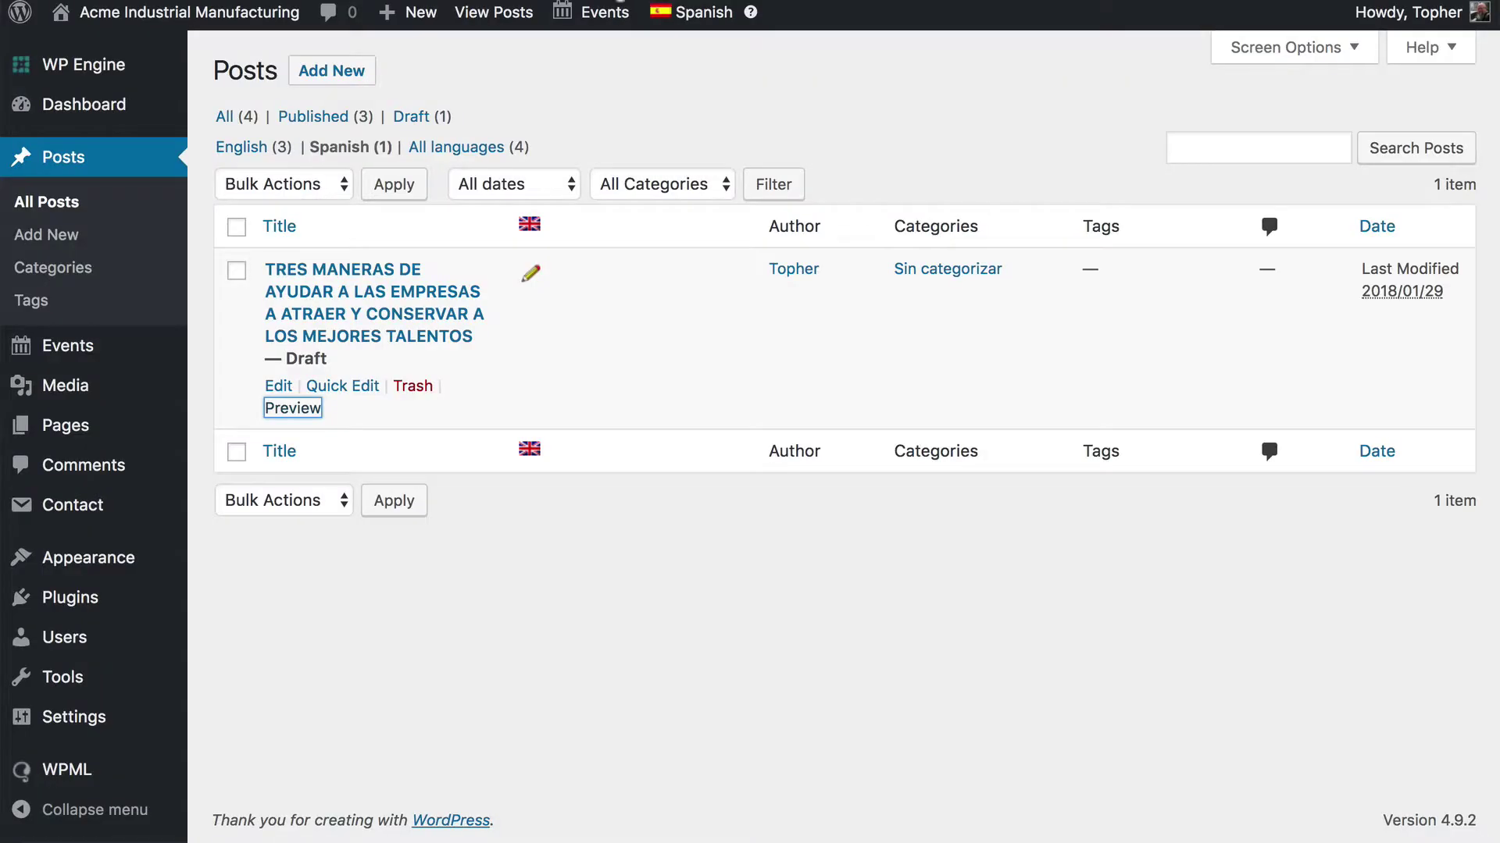
Open the Spanish top-talent post in the Translation Editor and review its translated fields
{"action": "left_click", "coordinate": [278, 385]}
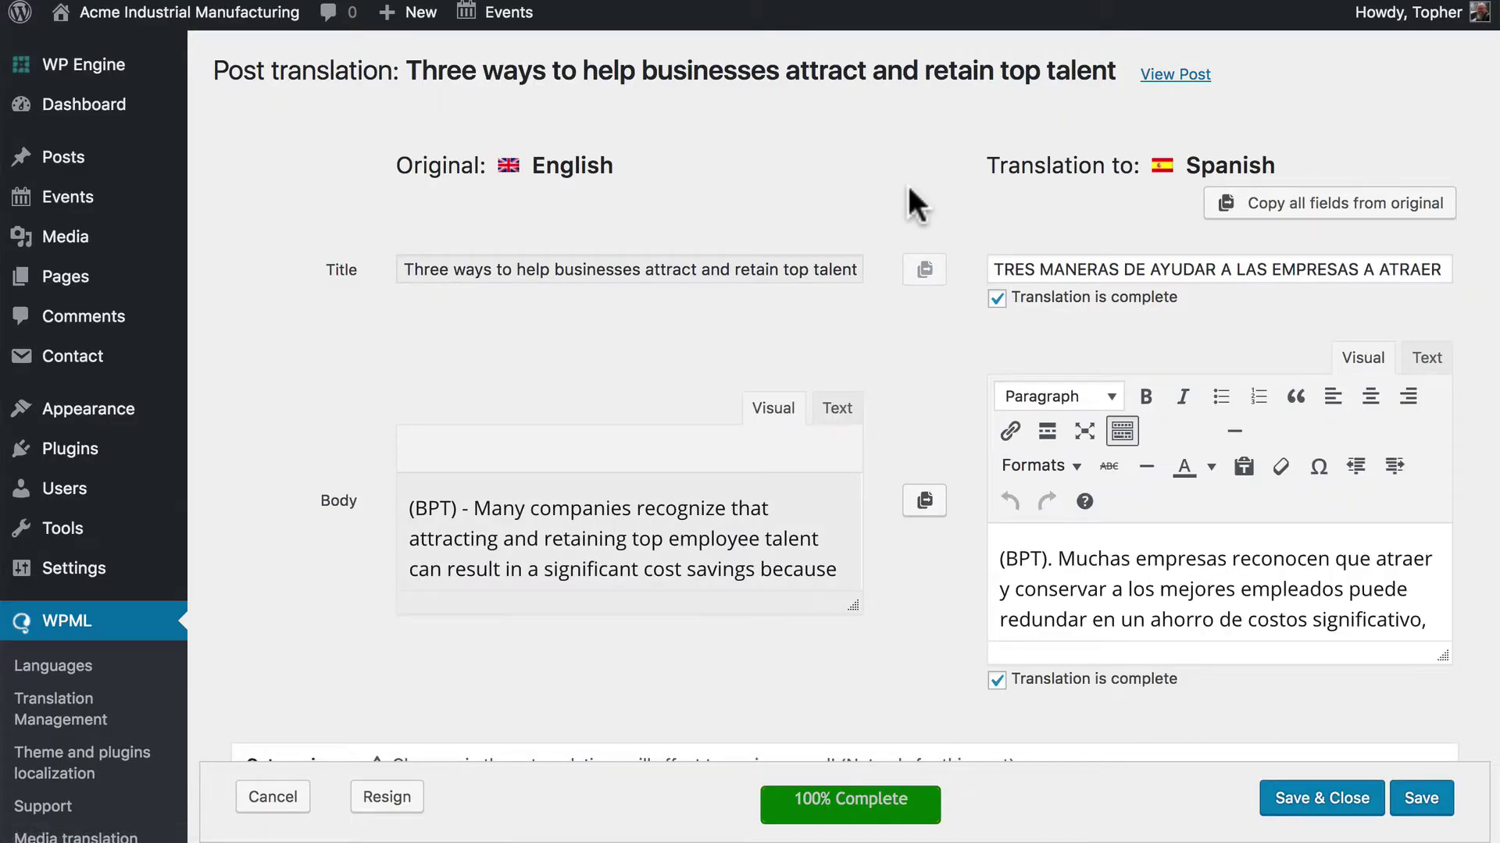
{"action": "scroll", "coordinate": [907, 182], "scroll_direction": "down", "scroll_amount": 3}
{"action": "scroll", "coordinate": [907, 181], "scroll_direction": "up", "scroll_amount": 4}
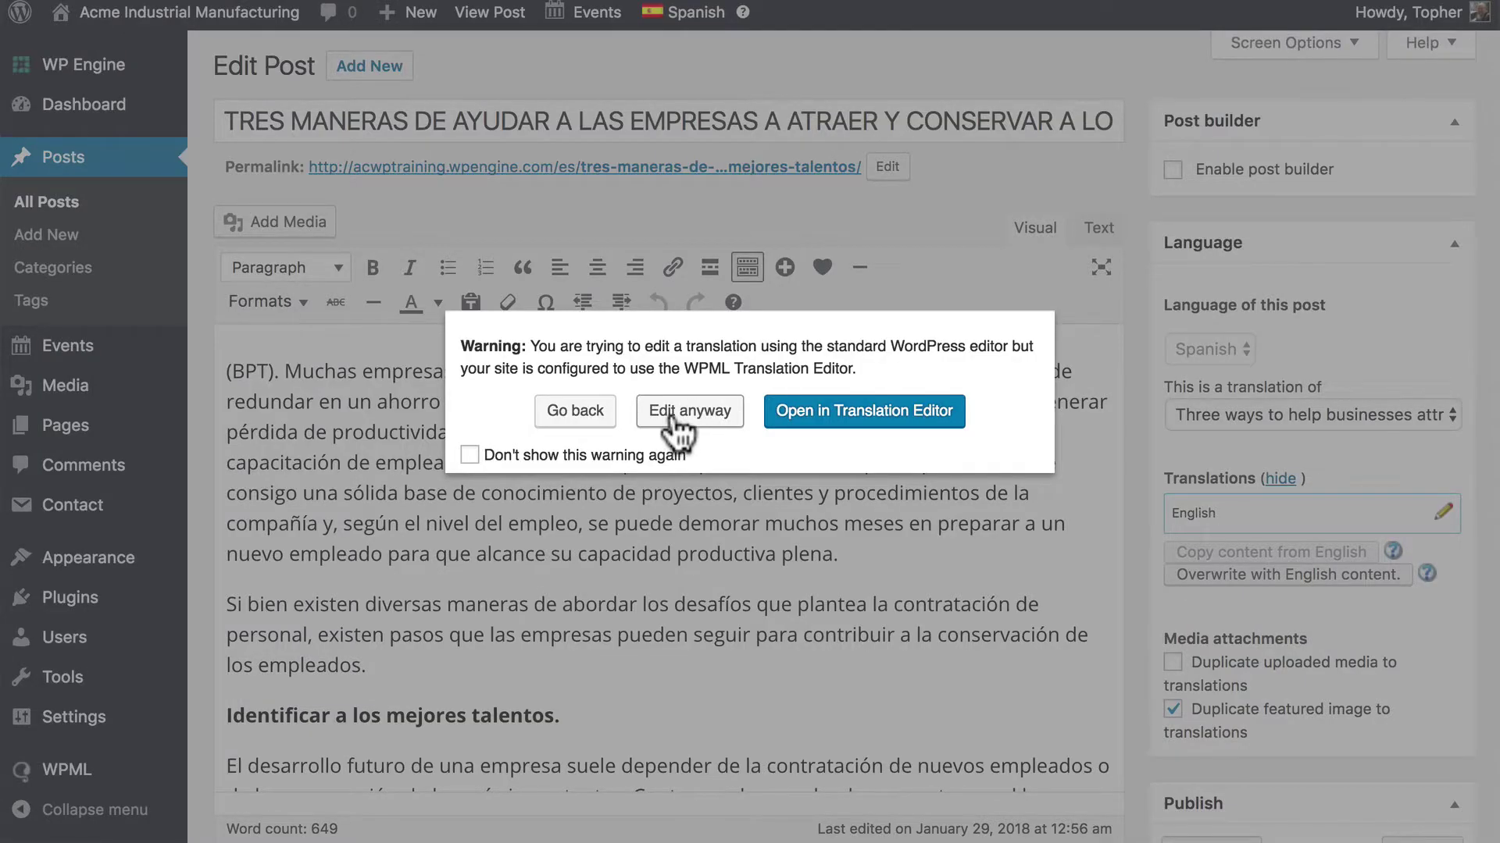
Choose Edit anyway to open the Spanish post in the standard editor and review it
{"action": "left_click", "coordinate": [680, 422]}
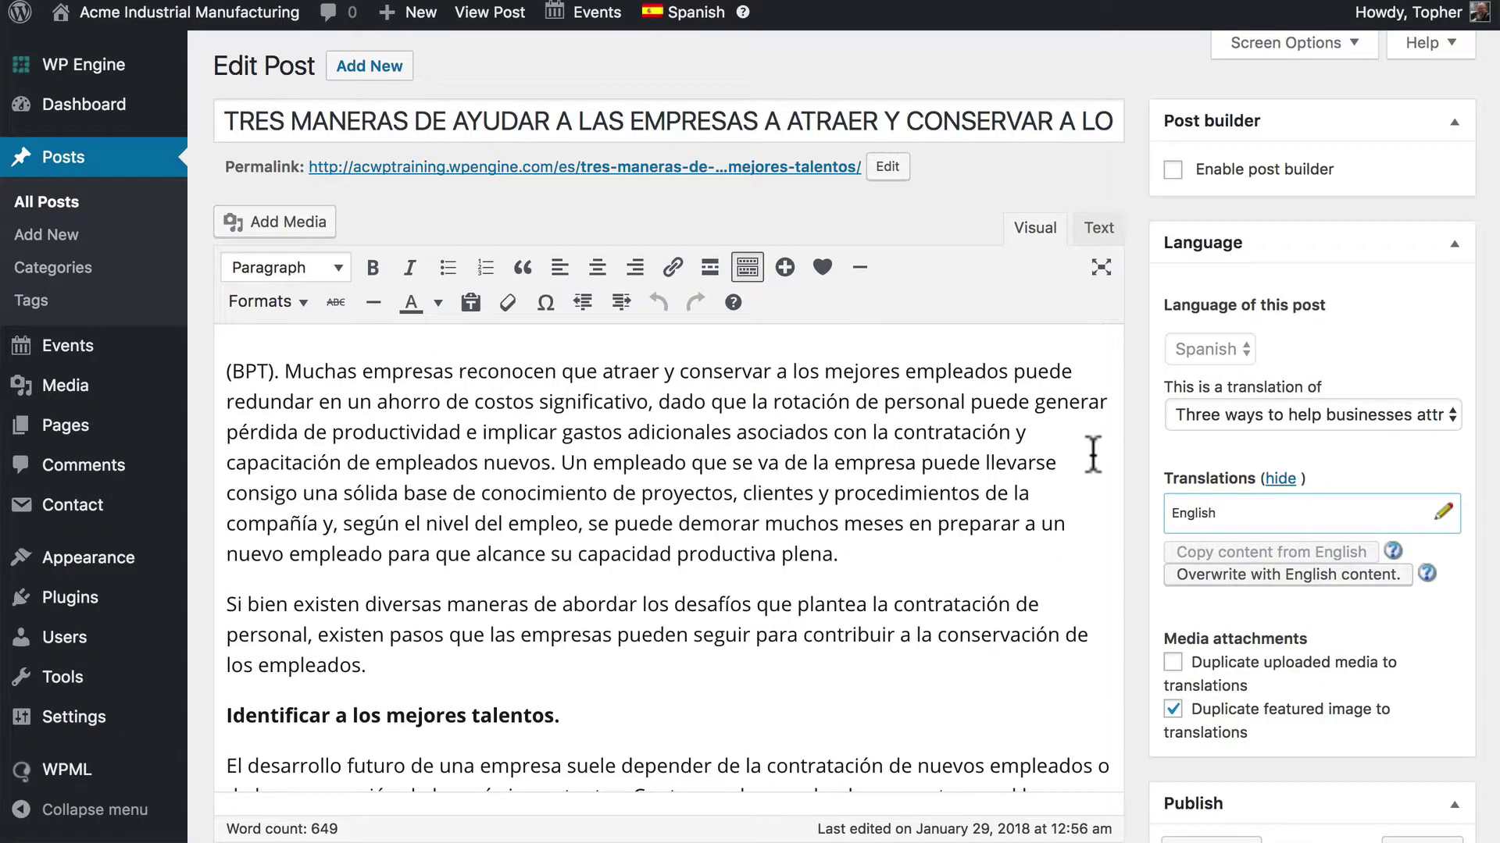
{"action": "scroll", "coordinate": [1101, 586], "scroll_direction": "down", "scroll_amount": 10}
{"action": "scroll", "coordinate": [1103, 586], "scroll_direction": "up", "scroll_amount": 10}
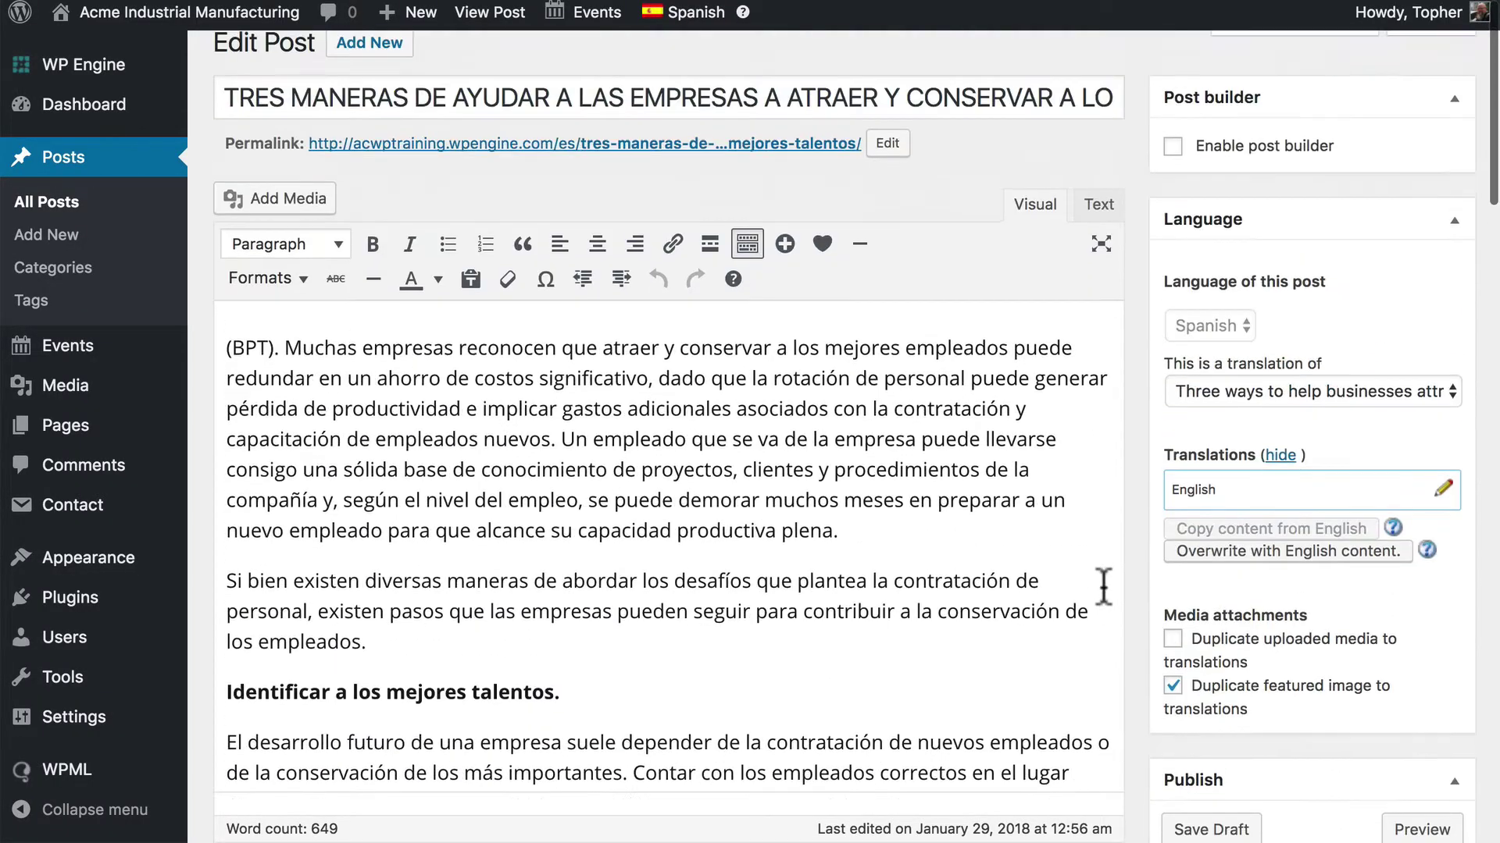